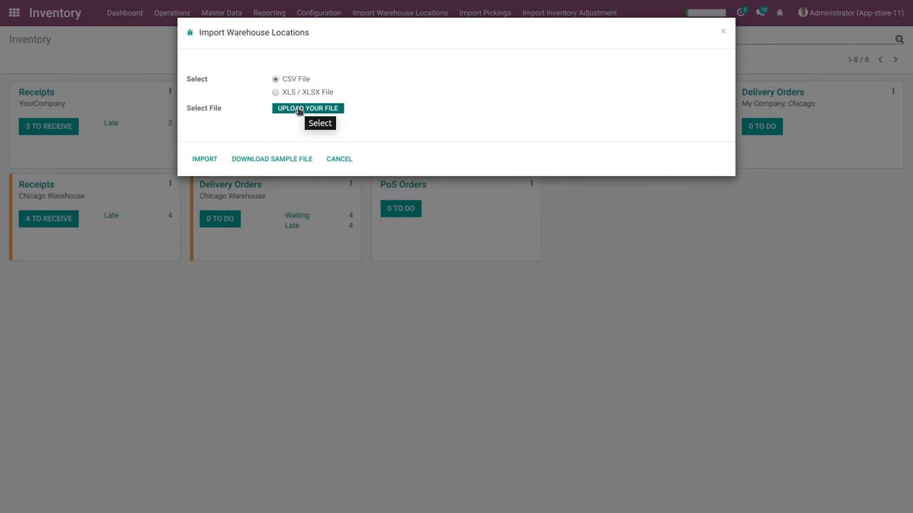
Step: Import the warehouse locations from the CSV file location.csv
{"action": "left_click", "coordinate": [298, 111]}
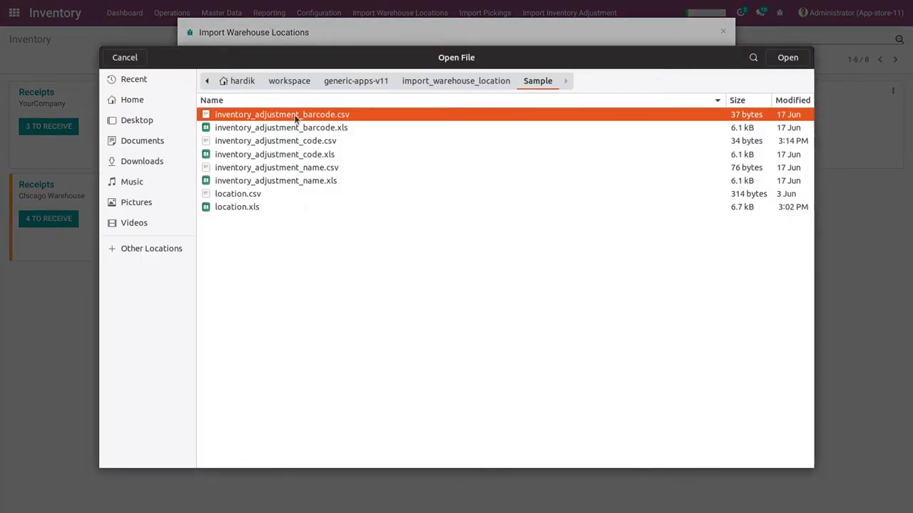
{"action": "left_click", "coordinate": [232, 194]}
{"action": "double_click", "coordinate": [233, 194]}
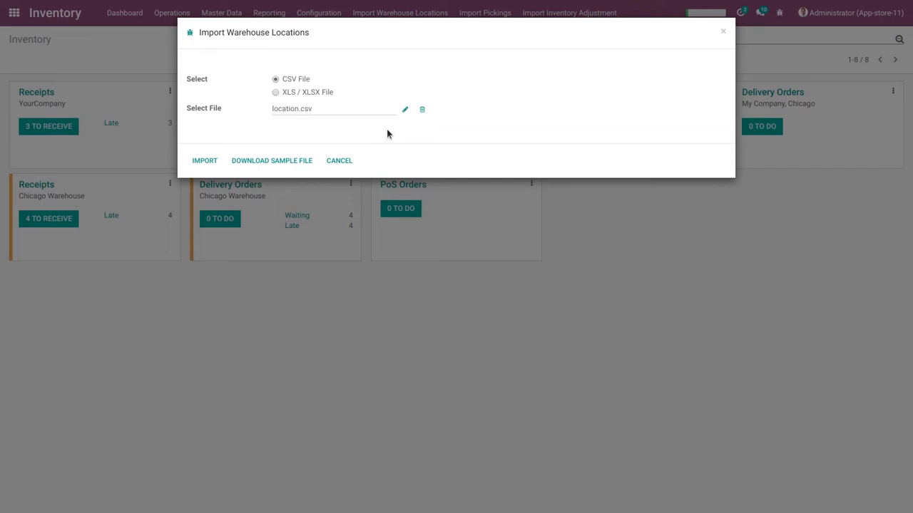
{"action": "left_click", "coordinate": [205, 160]}
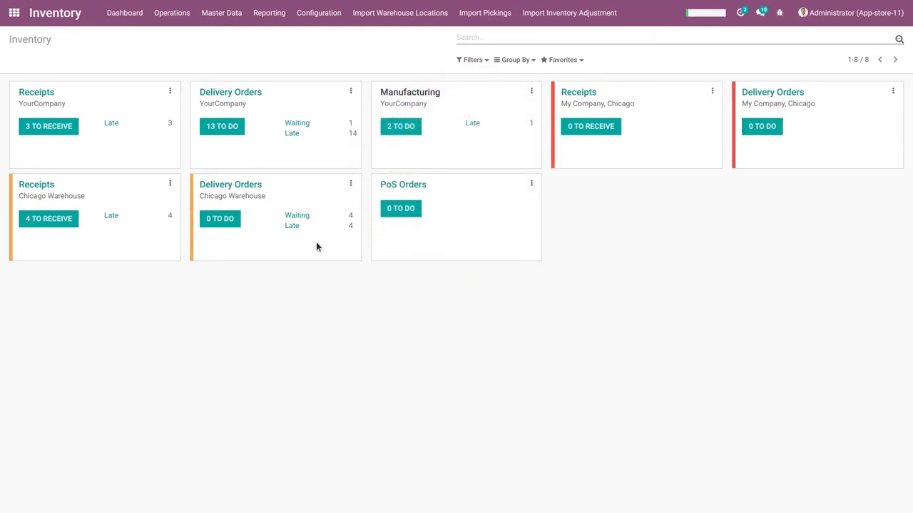
Step: Open the warehouse locations list, remove the Internal filter and review all the locations
{"action": "left_click", "coordinate": [320, 16]}
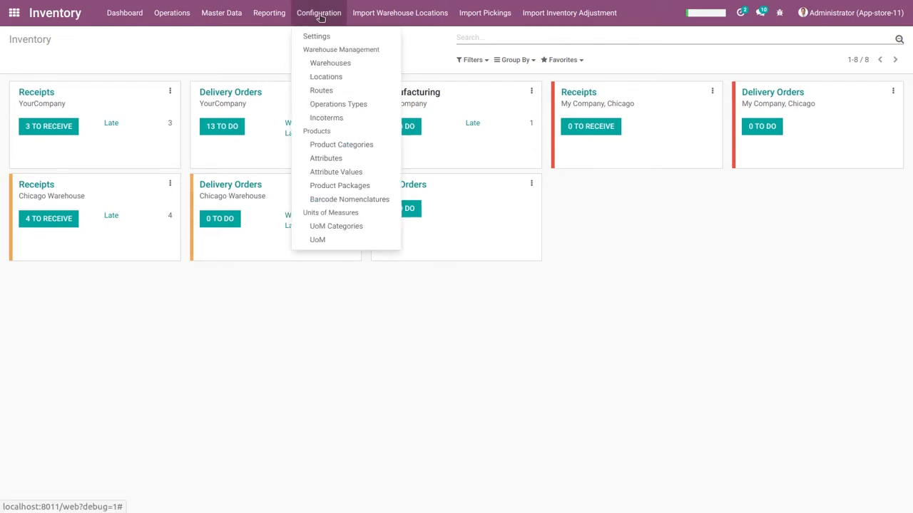
{"action": "left_click", "coordinate": [330, 77]}
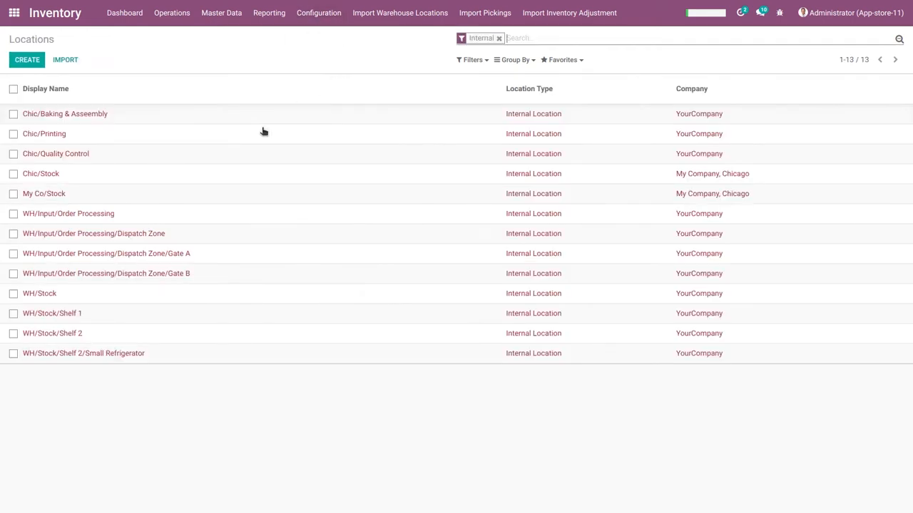
{"action": "left_click", "coordinate": [498, 39]}
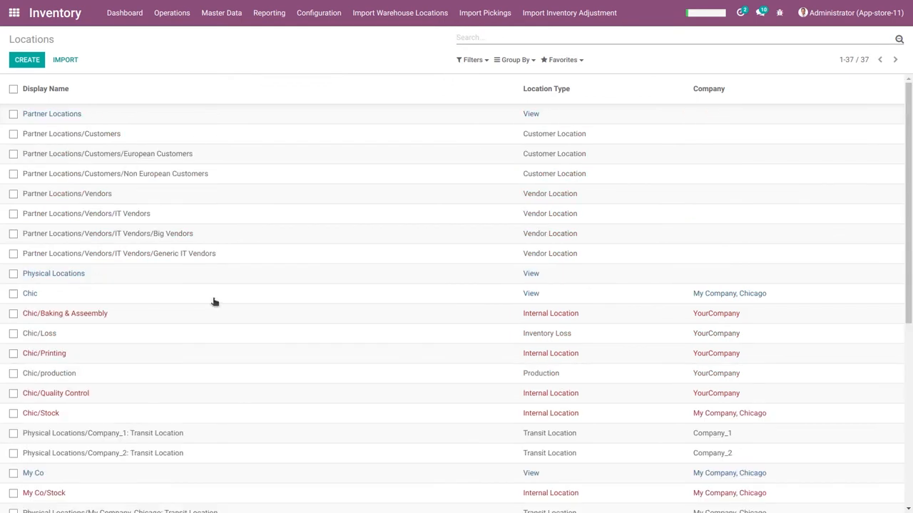
{"action": "scroll", "coordinate": [214, 301], "scroll_direction": "down", "scroll_amount": 3}
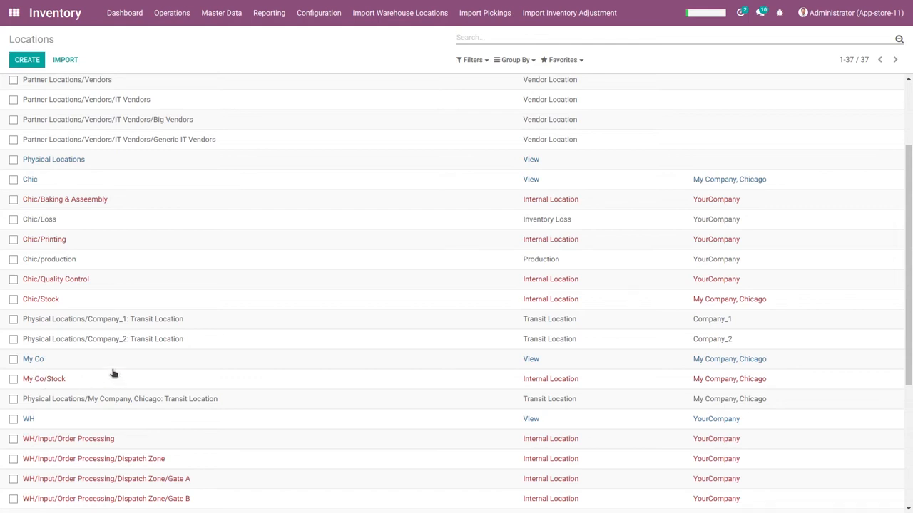
{"action": "scroll", "coordinate": [112, 373], "scroll_direction": "down", "scroll_amount": 3}
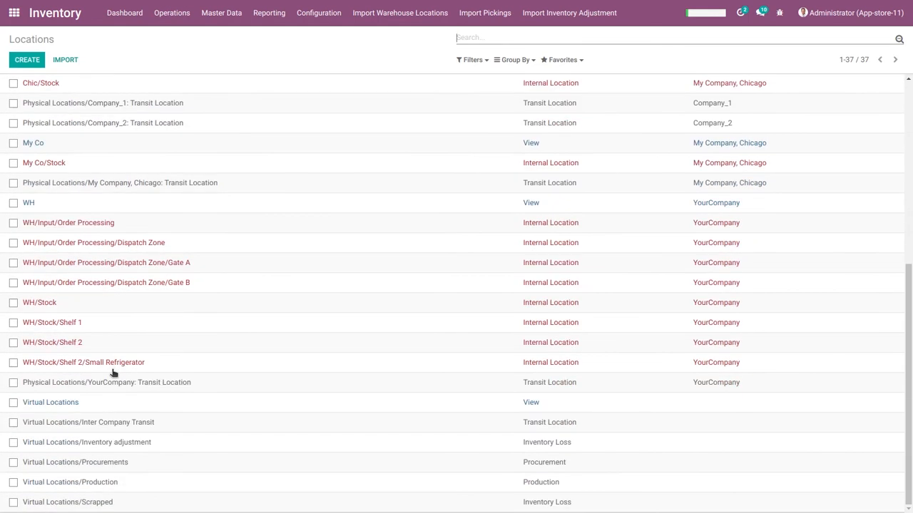
{"action": "scroll", "coordinate": [112, 373], "scroll_direction": "up", "scroll_amount": 3}
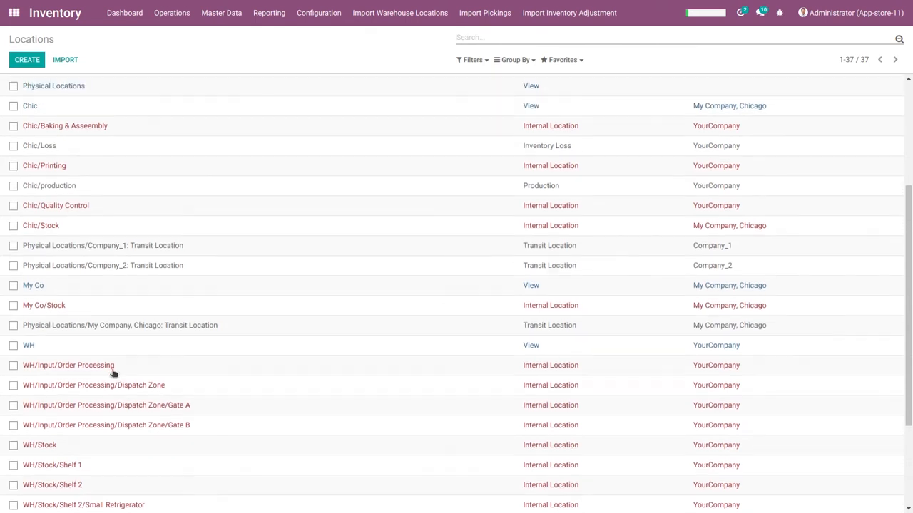
{"action": "scroll", "coordinate": [113, 373], "scroll_direction": "up", "scroll_amount": 2}
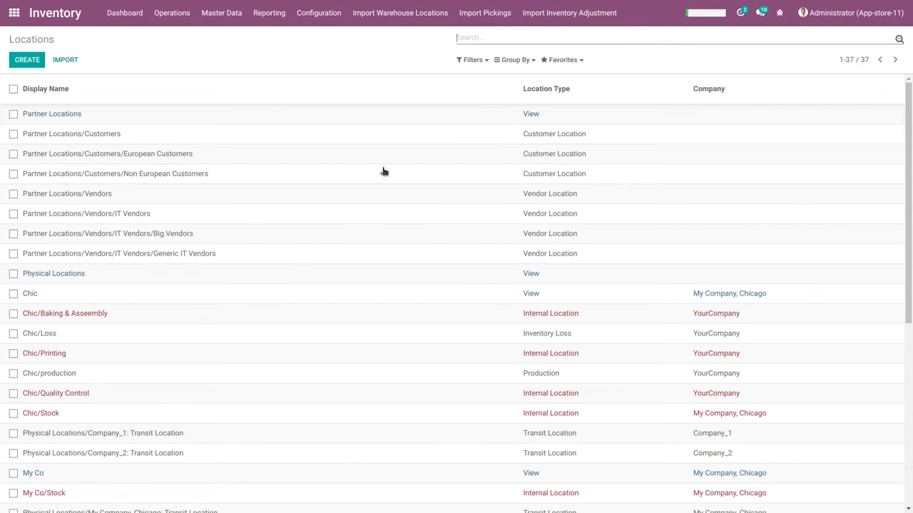
Step: Open the inventory adjustment import and preview the One Product Category, One Product Only and Select Product Manually options
{"action": "left_click", "coordinate": [528, 22]}
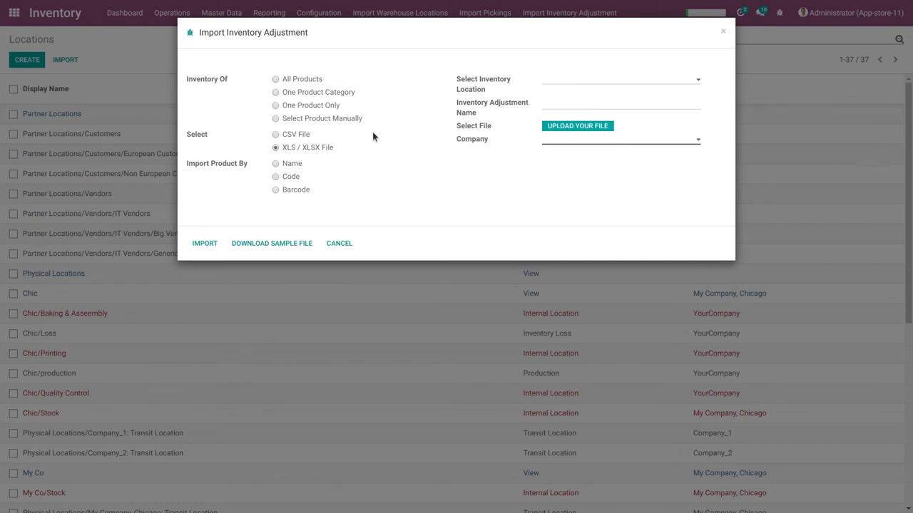
{"action": "left_click", "coordinate": [289, 93]}
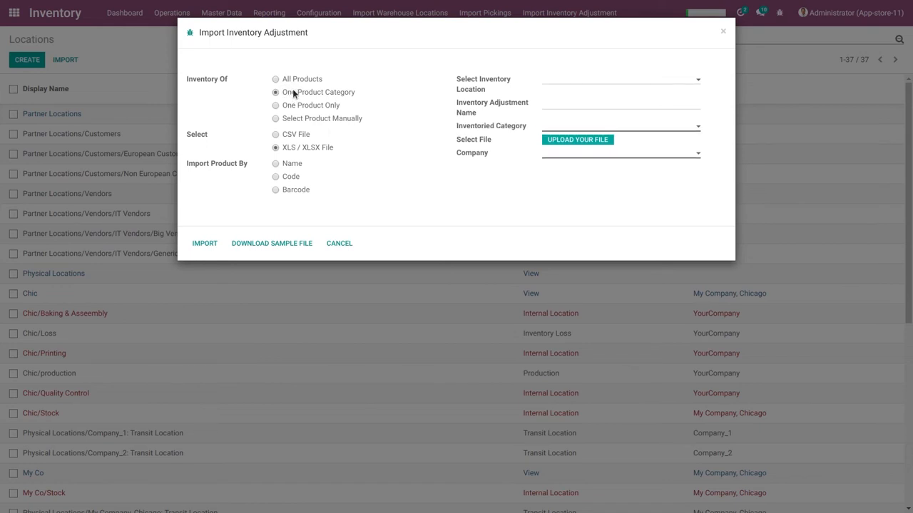
{"action": "left_click", "coordinate": [313, 106]}
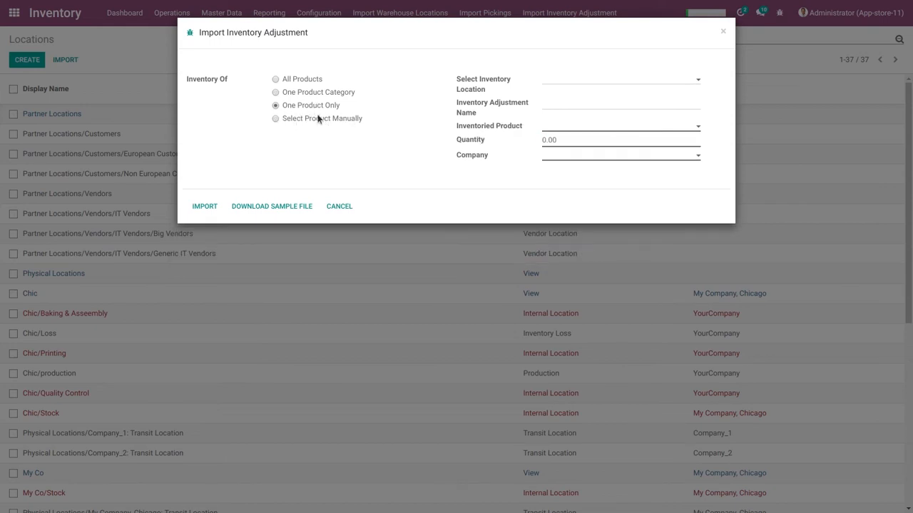
{"action": "left_click", "coordinate": [276, 120]}
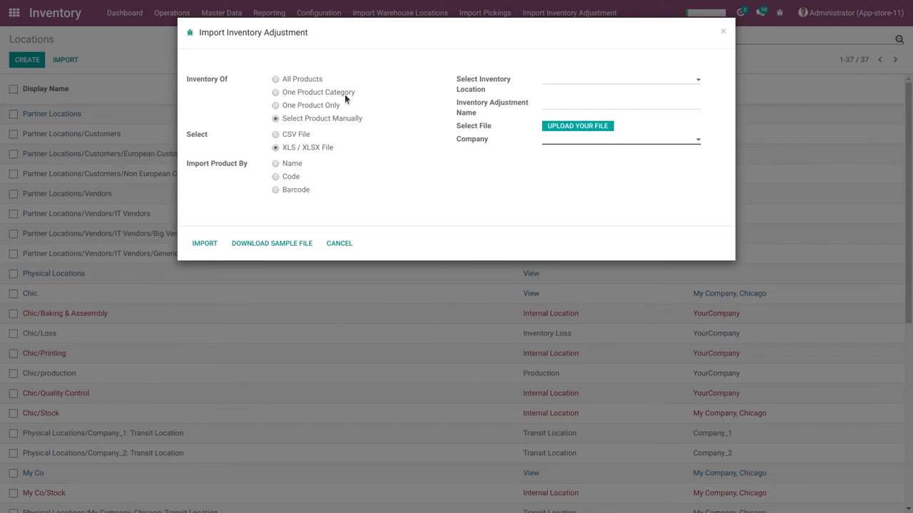
Step: Set the adjustment import to One Product Category, with a CSV file and products imported by Code
{"action": "left_click", "coordinate": [314, 92]}
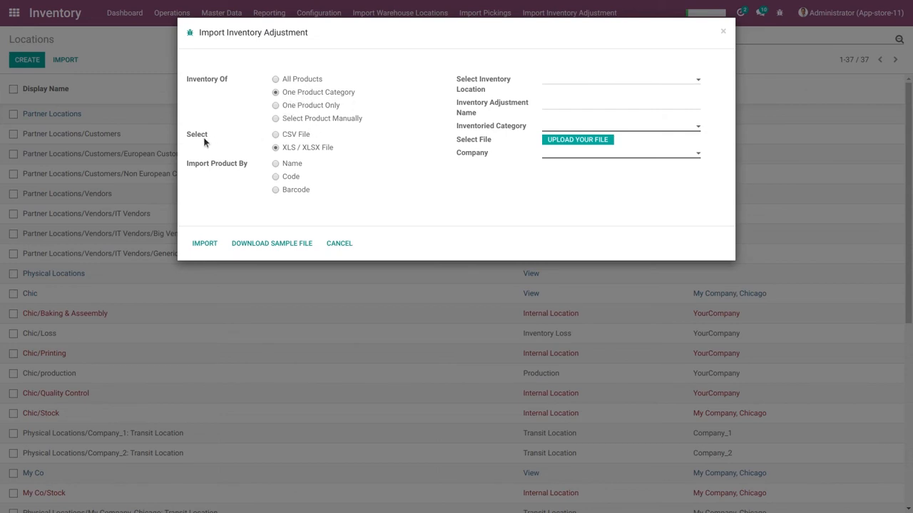
{"action": "left_click", "coordinate": [275, 136]}
{"action": "left_click", "coordinate": [275, 147]}
{"action": "left_click", "coordinate": [275, 177]}
Step: Set the inventory location to WH/Stock and name the adjustment "Inventory of Computer"
{"action": "left_click", "coordinate": [564, 80]}
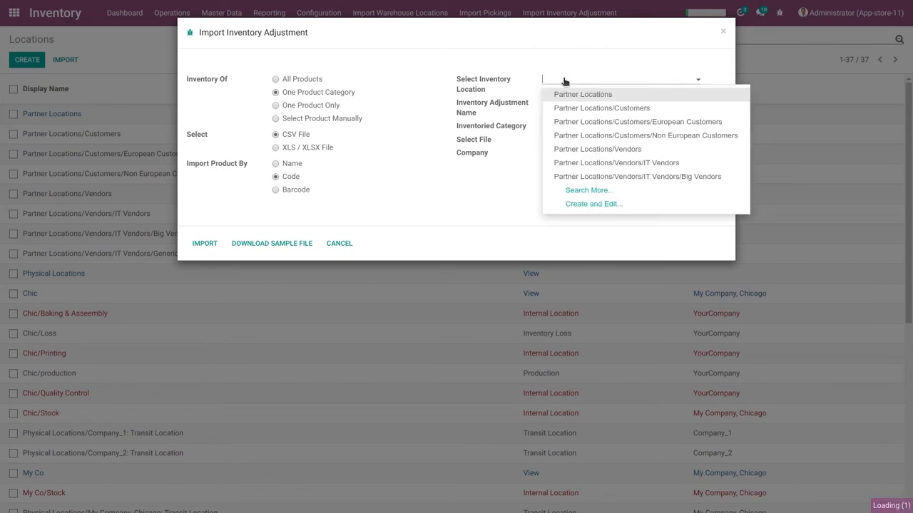
{"action": "type", "text": "wh"}
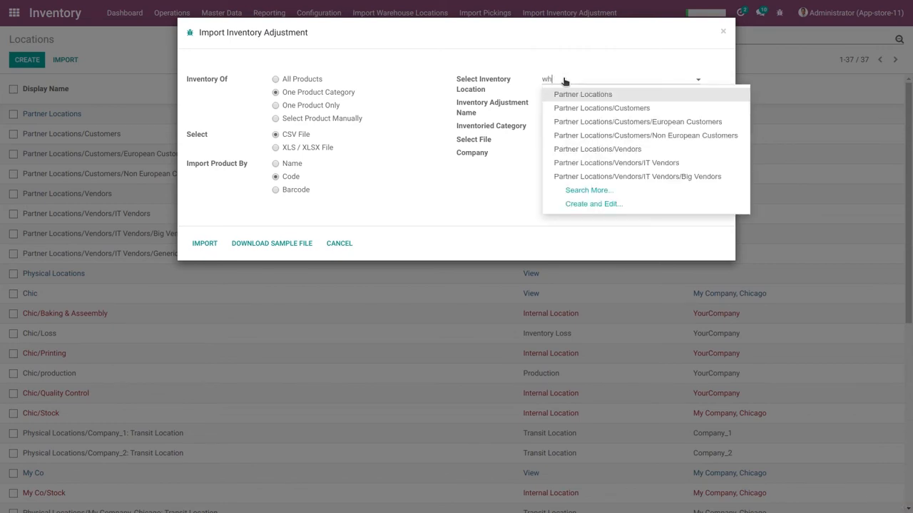
{"action": "left_click", "coordinate": [576, 163]}
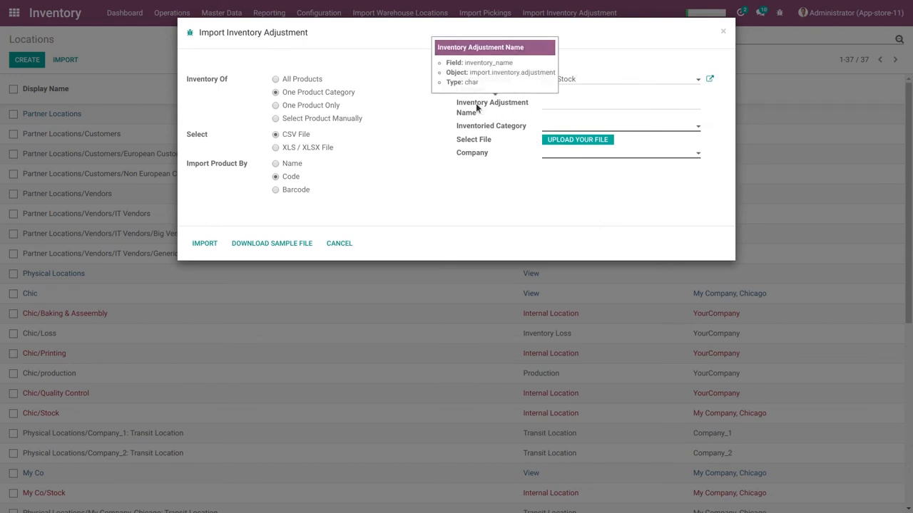
{"action": "left_click", "coordinate": [562, 104]}
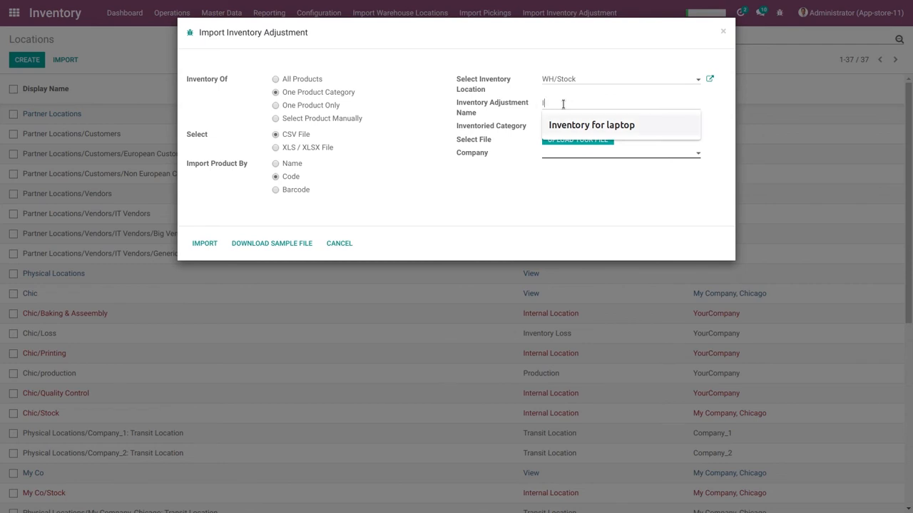
{"action": "type", "text": "Inventory of C"}
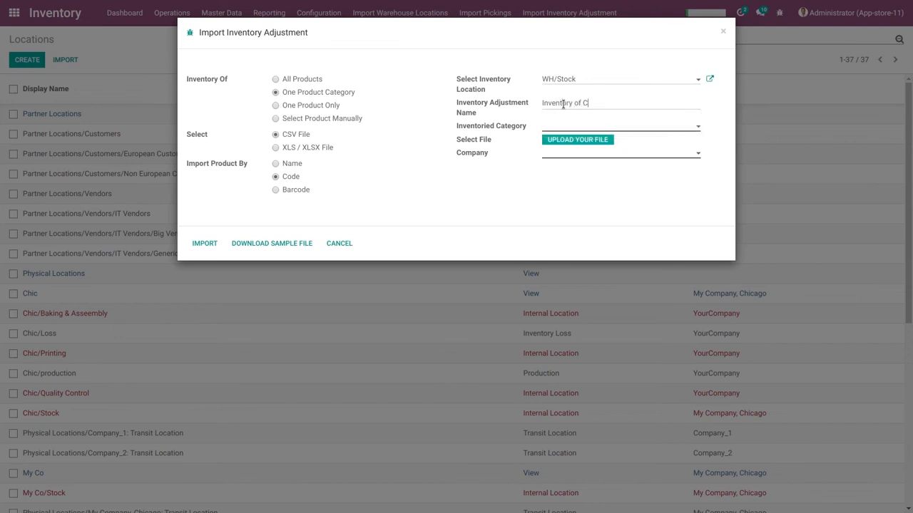
{"action": "type", "text": "omputer"}
Step: Set the inventoried category to All / Saleable / Physical and upload inventory_adjustment_code.csv
{"action": "left_click", "coordinate": [568, 127]}
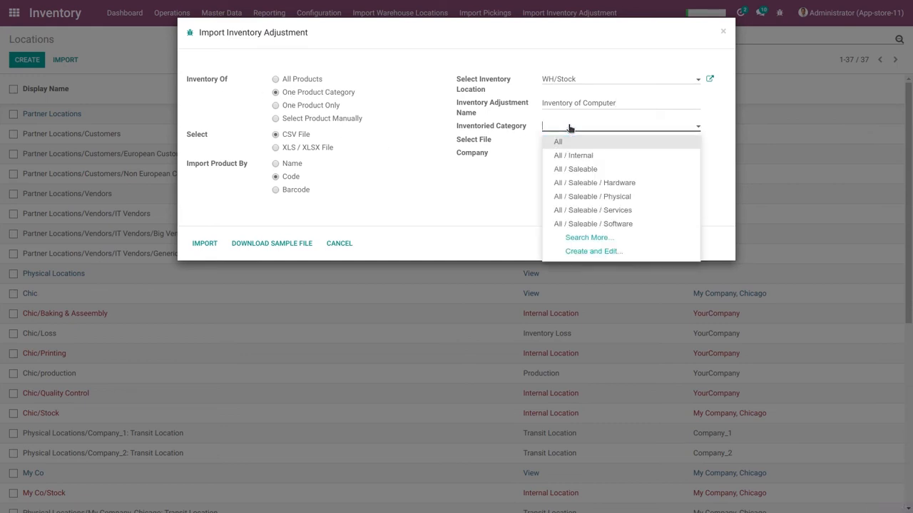
{"action": "left_click", "coordinate": [583, 196]}
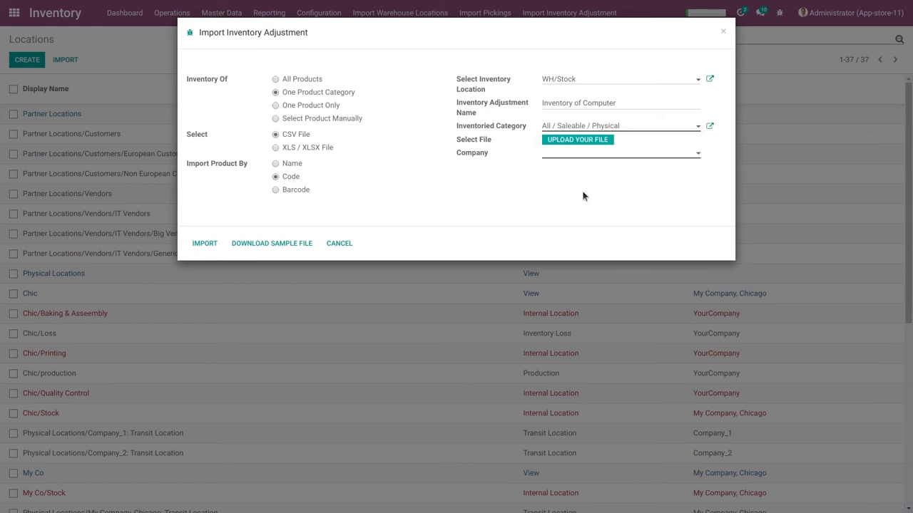
{"action": "left_click", "coordinate": [568, 140]}
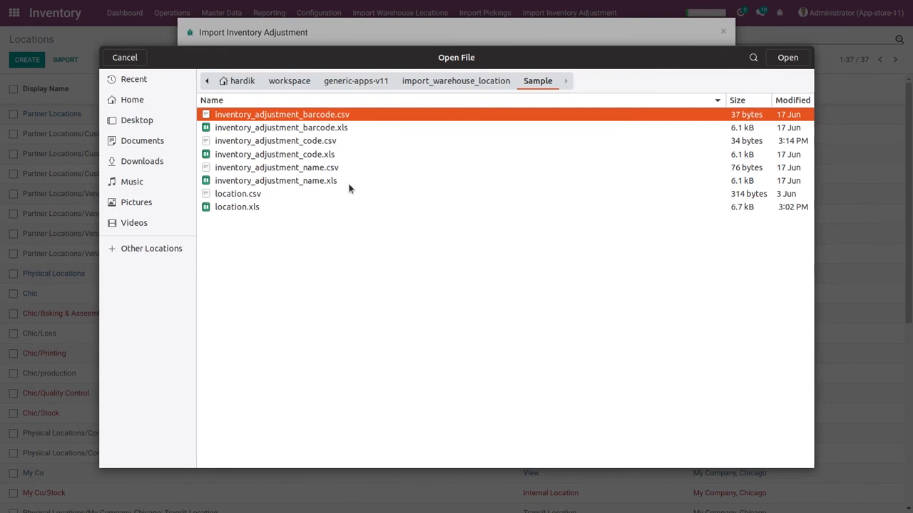
{"action": "double_click", "coordinate": [315, 142]}
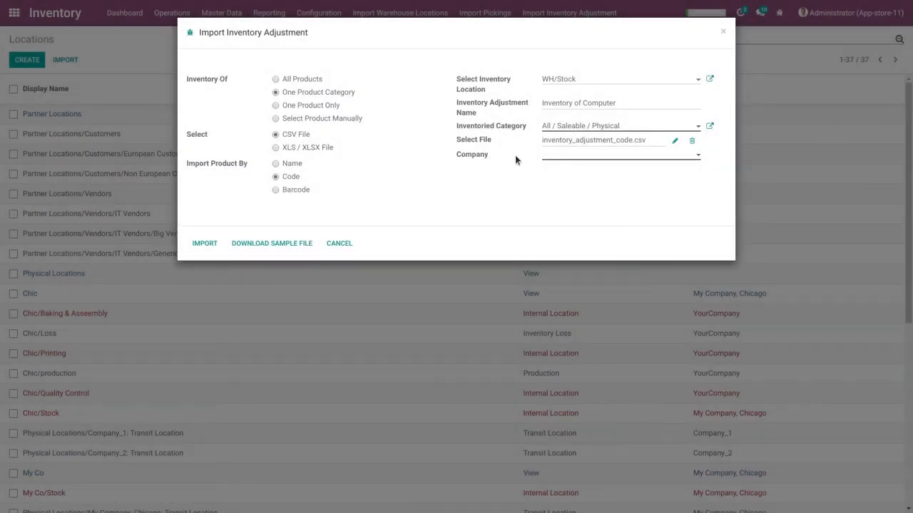
Step: Set the company to My Company, Chicago and run the inventory adjustment import
{"action": "left_click", "coordinate": [566, 154]}
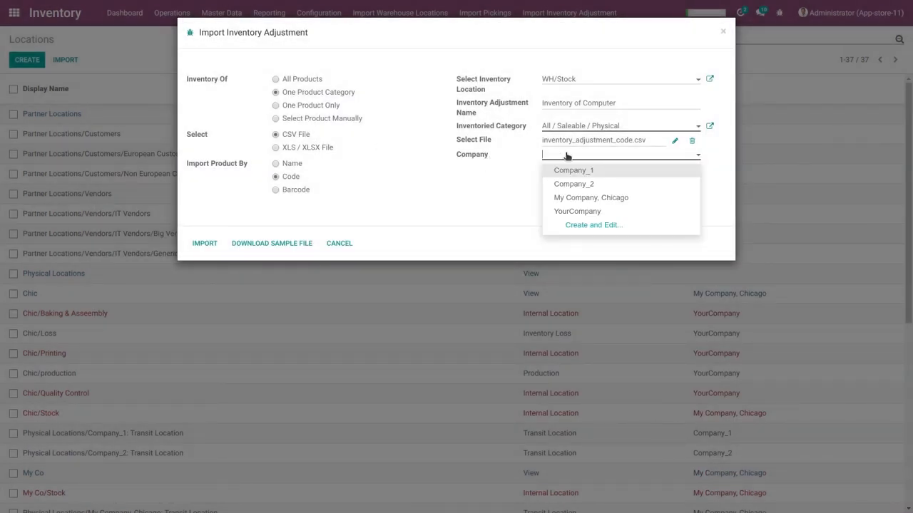
{"action": "left_click", "coordinate": [566, 199]}
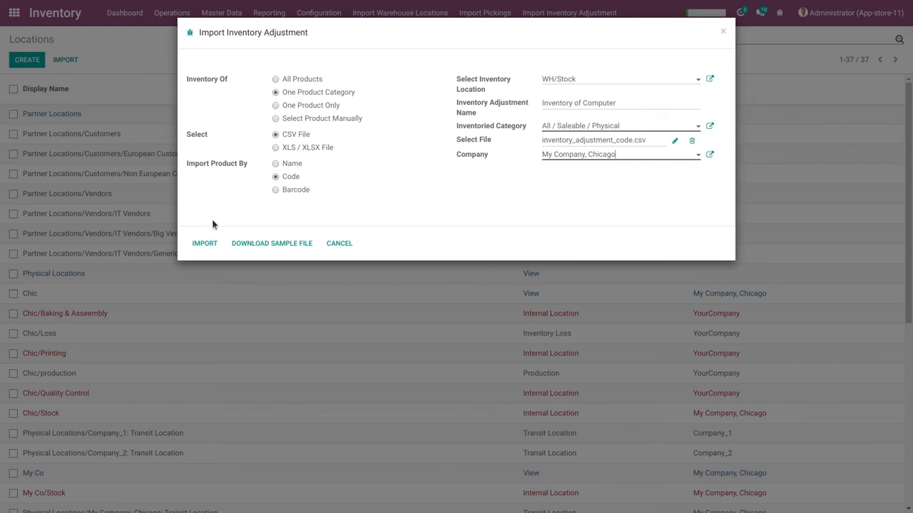
{"action": "left_click", "coordinate": [202, 244]}
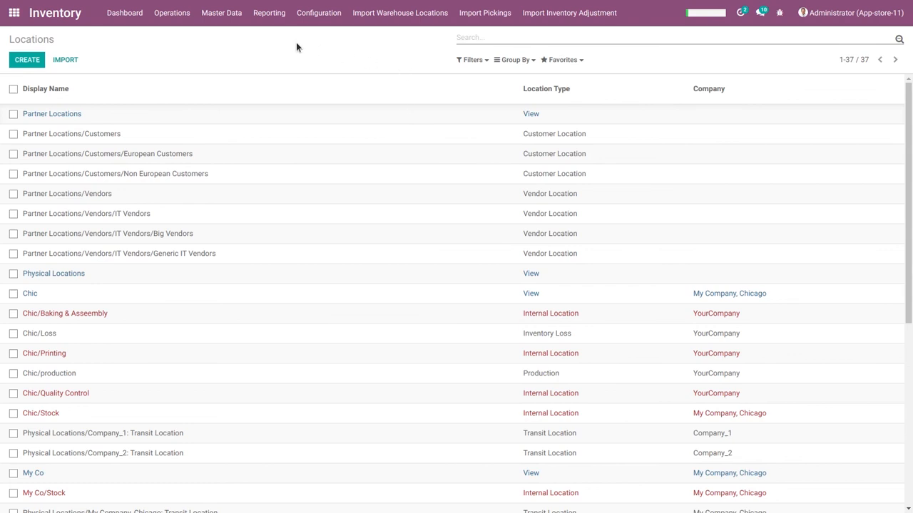
Step: Examine the imported Inventory of Computer record in the inventory adjustments, then return to the list
{"action": "left_click", "coordinate": [204, 20]}
{"action": "mouse_move", "coordinate": [181, 21]}
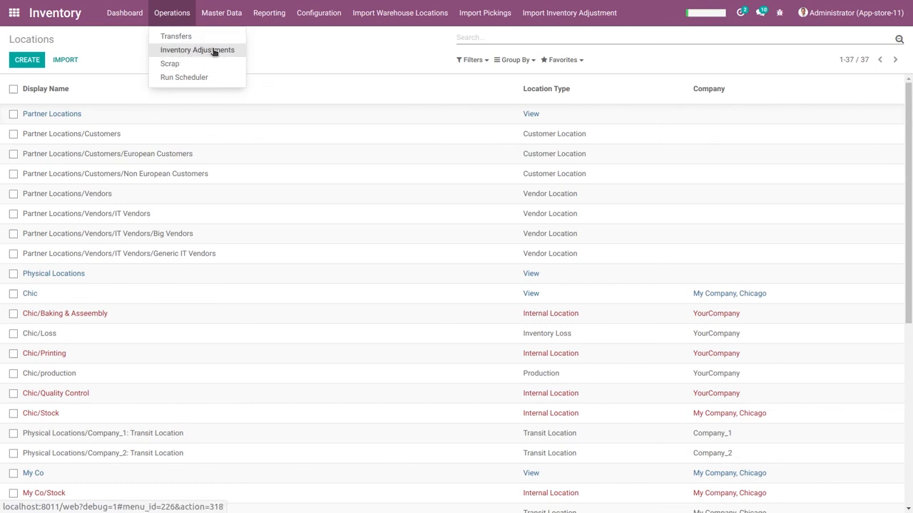
{"action": "left_click", "coordinate": [213, 50]}
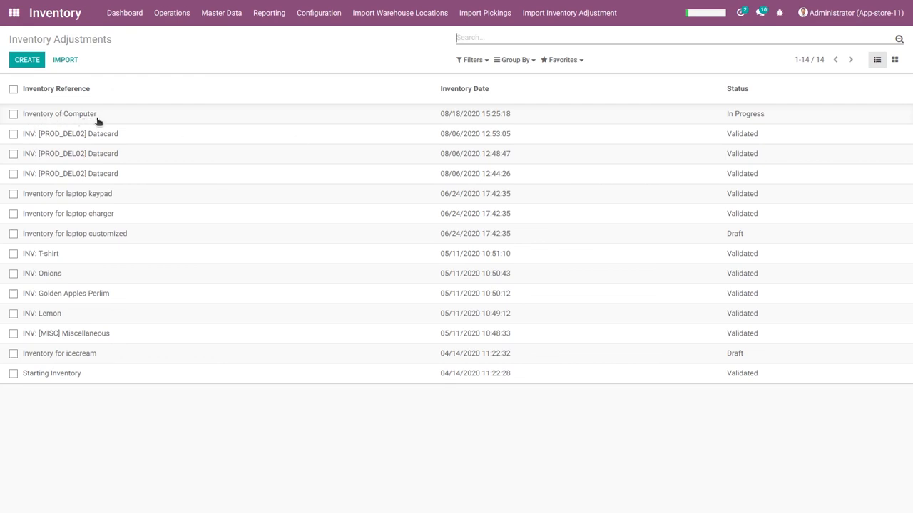
{"action": "left_click", "coordinate": [166, 124]}
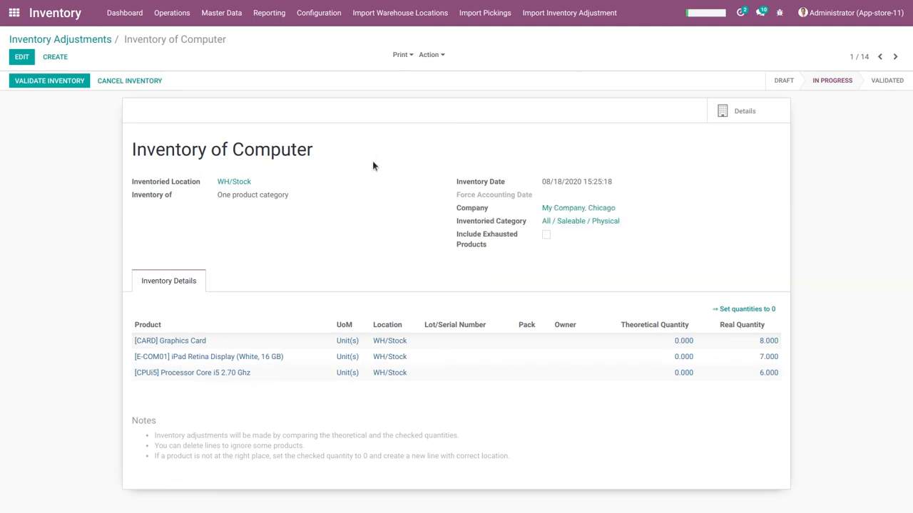
{"action": "left_click", "coordinate": [86, 41]}
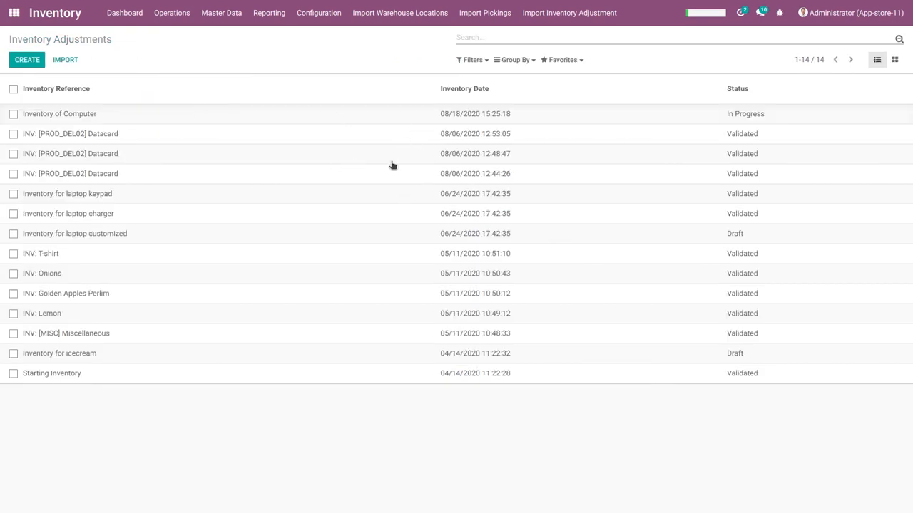